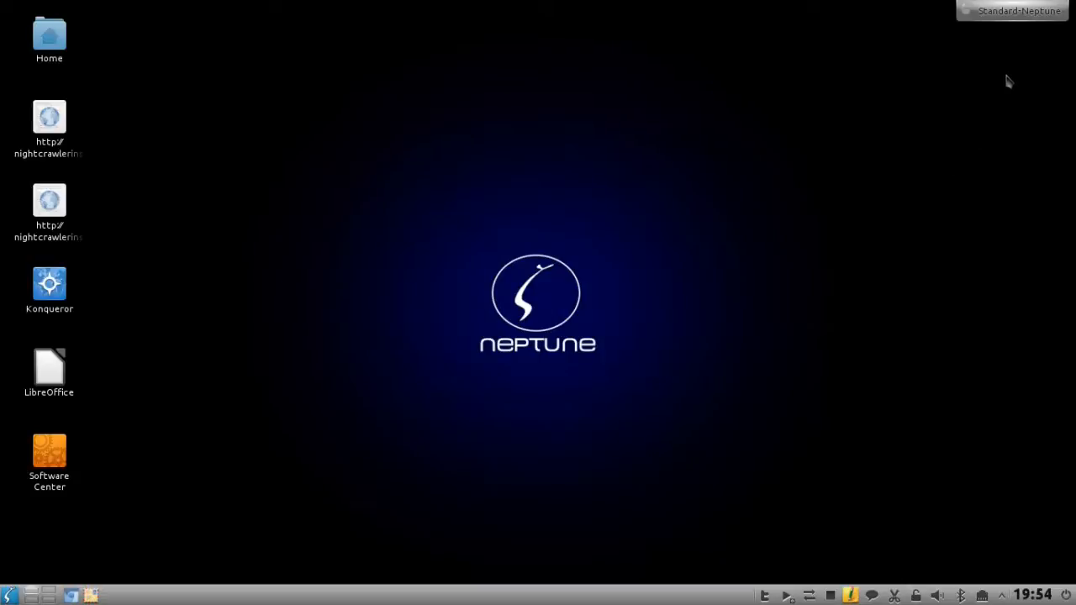
Open the activity manager, switch to the Desktop activity and return to Standard-Neptune.
click(1001, 12)
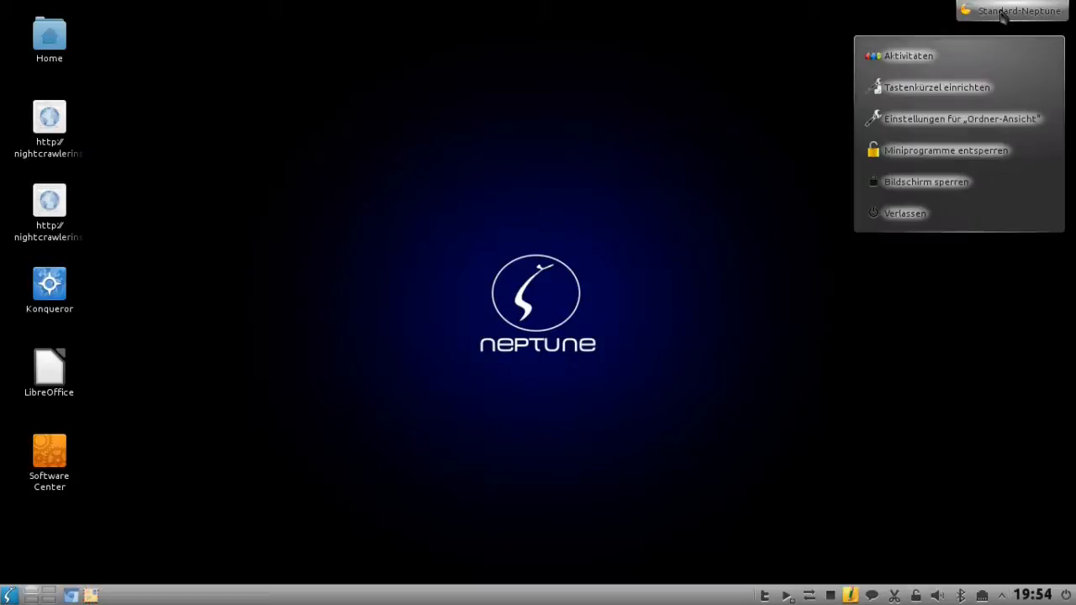
click(913, 57)
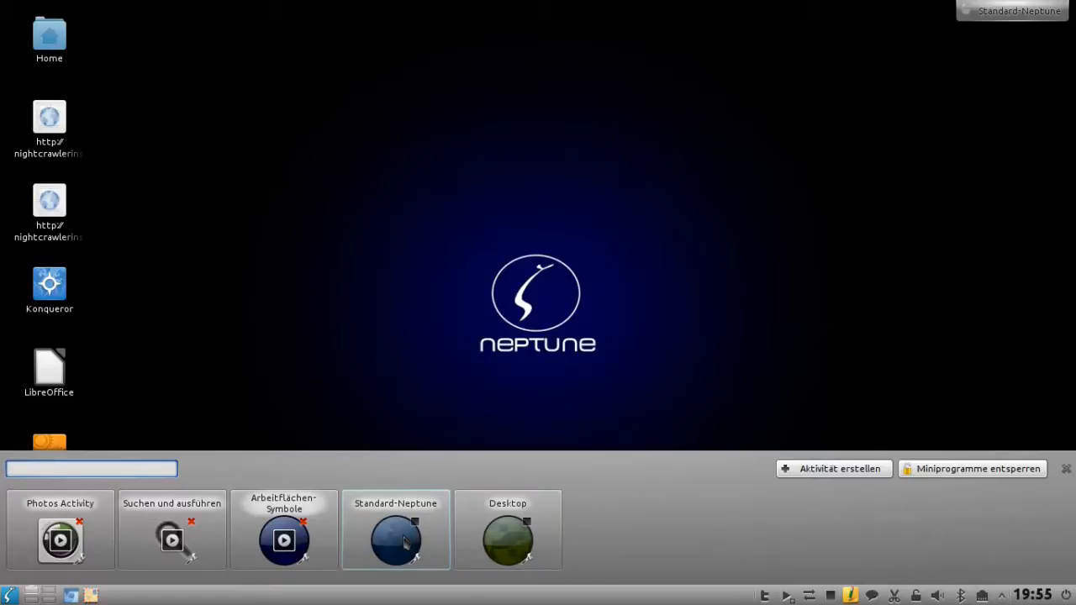
click(61, 545)
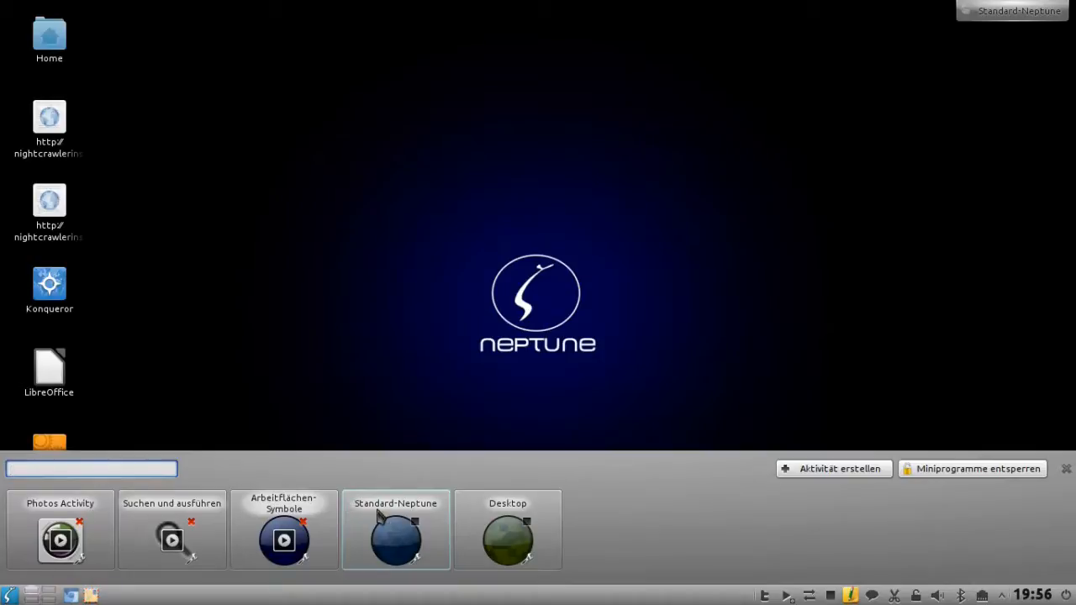
click(487, 538)
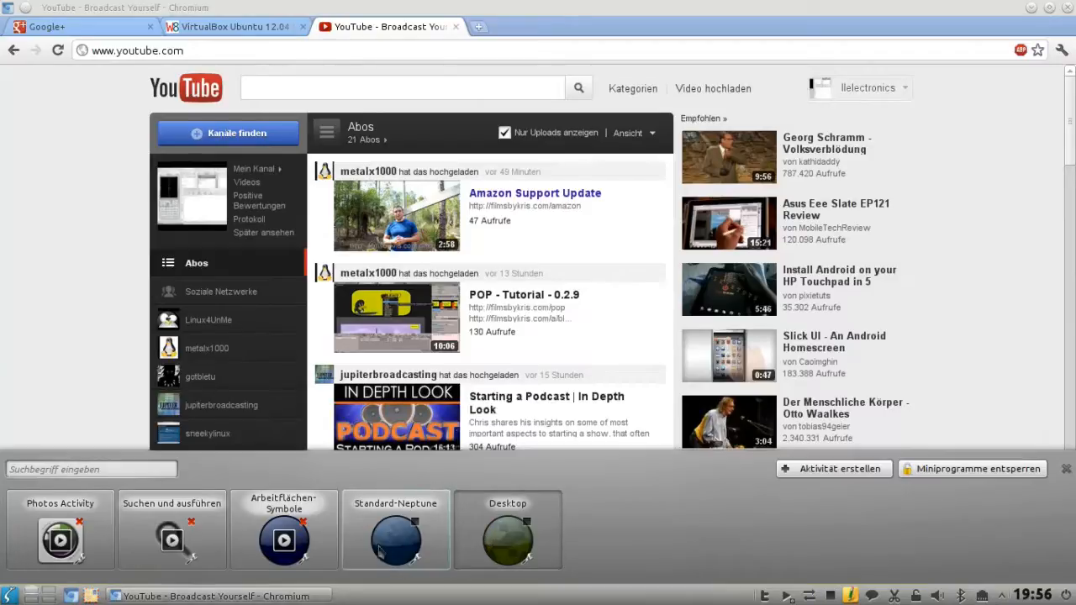
click(380, 550)
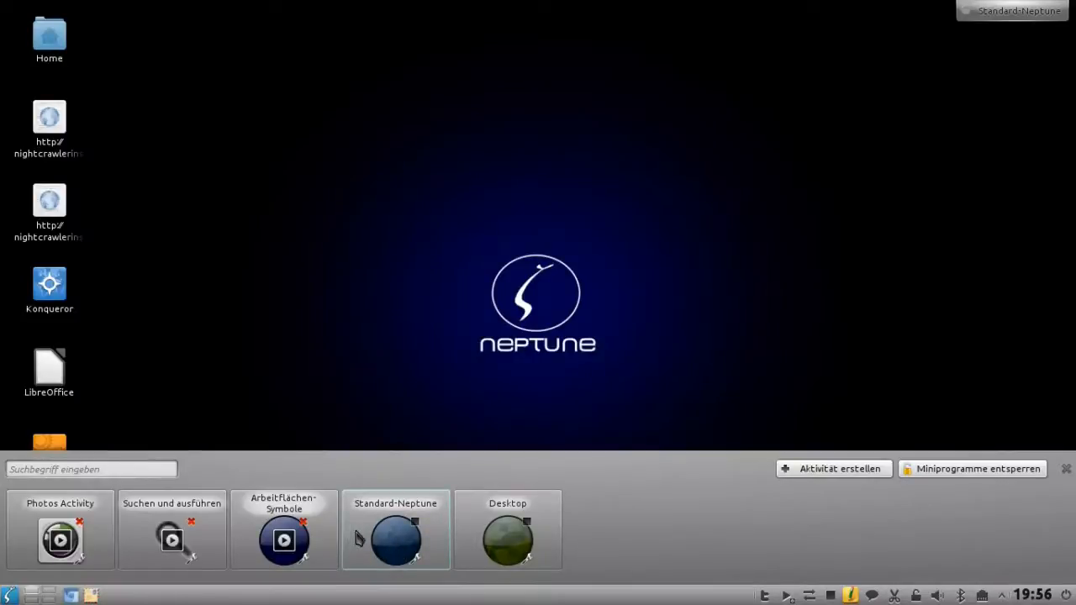
View the virtual desktop grid, compare the Desktop activity with Standard-Neptune once more and close the activity manager.
mouse_move(1, 1)
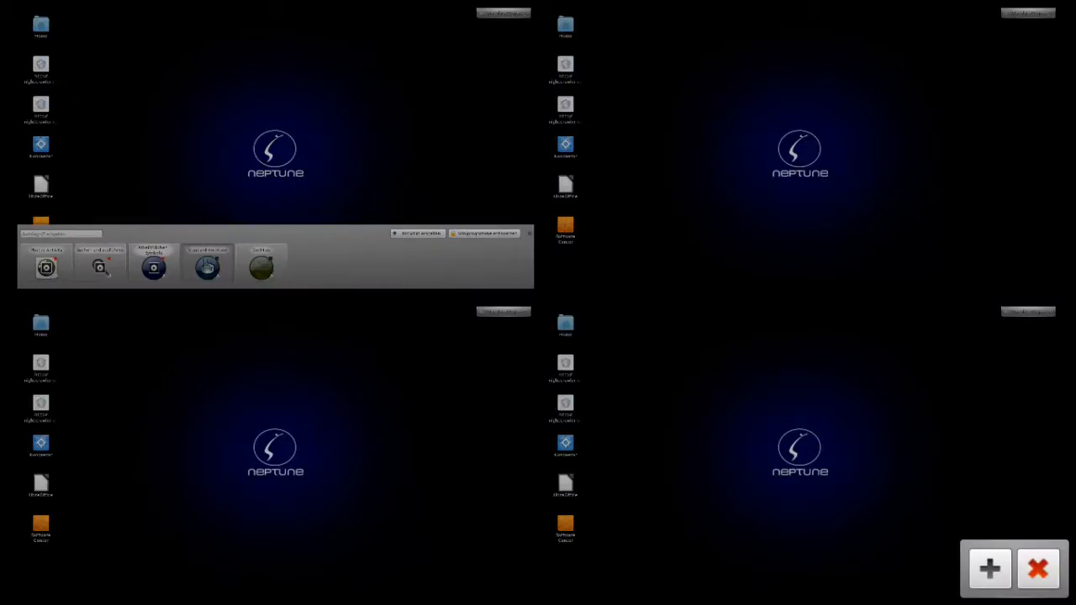
click(208, 267)
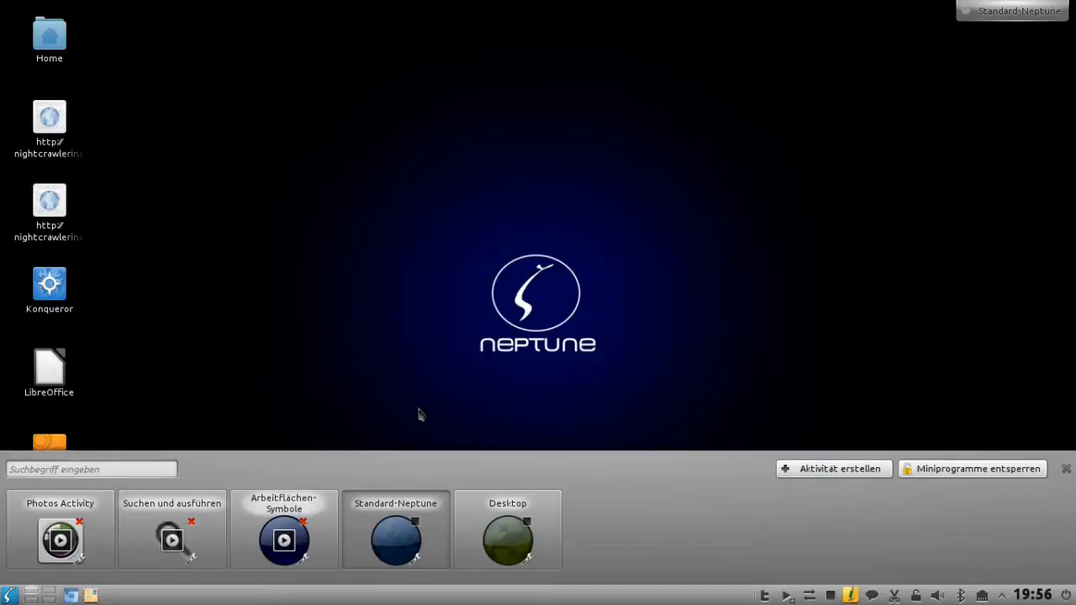
click(487, 516)
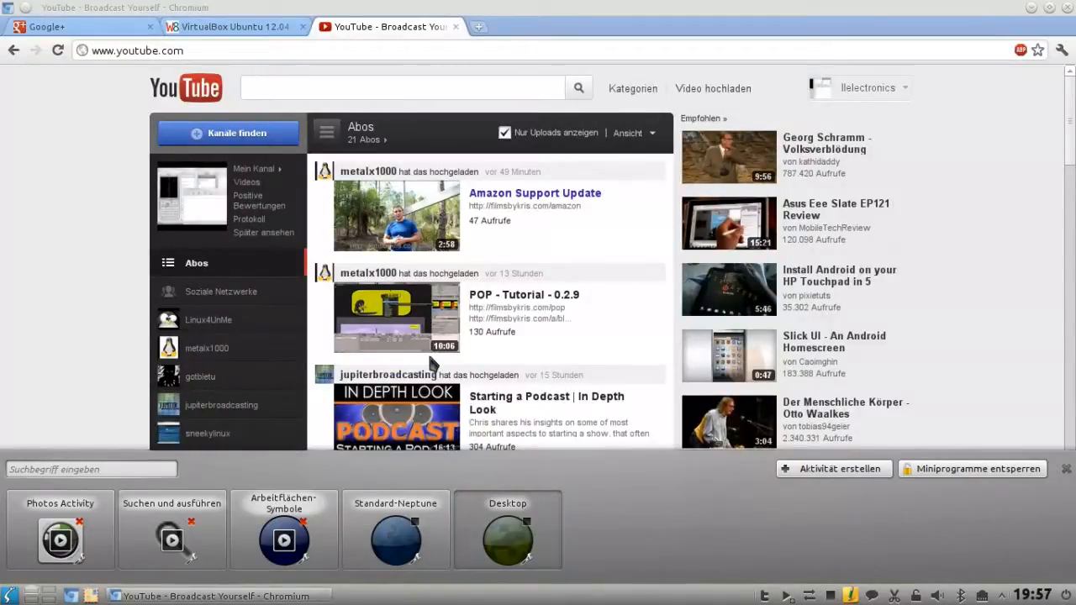
click(370, 529)
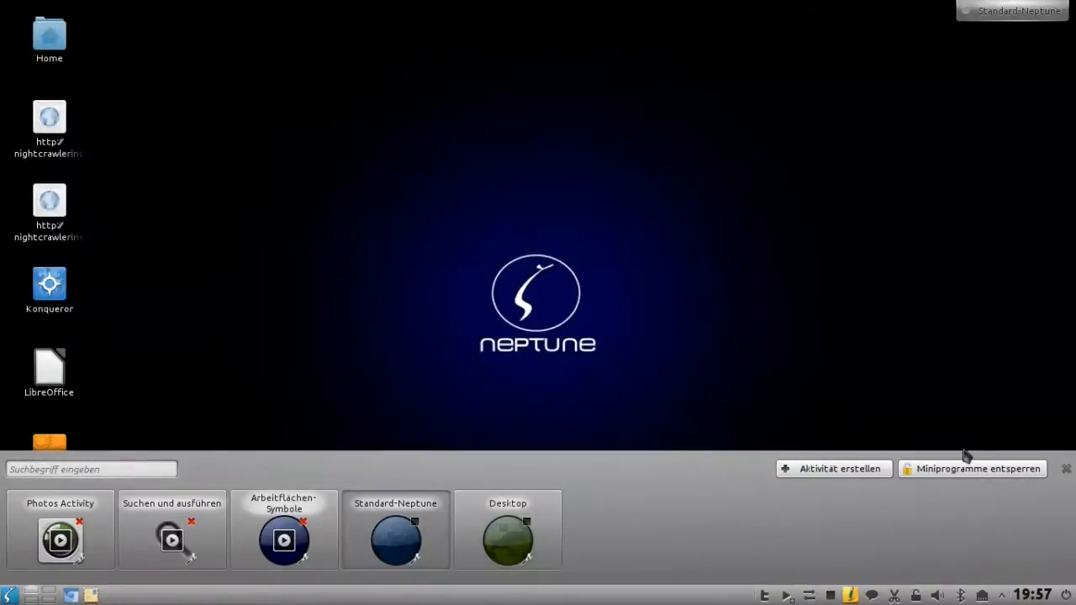
click(1066, 468)
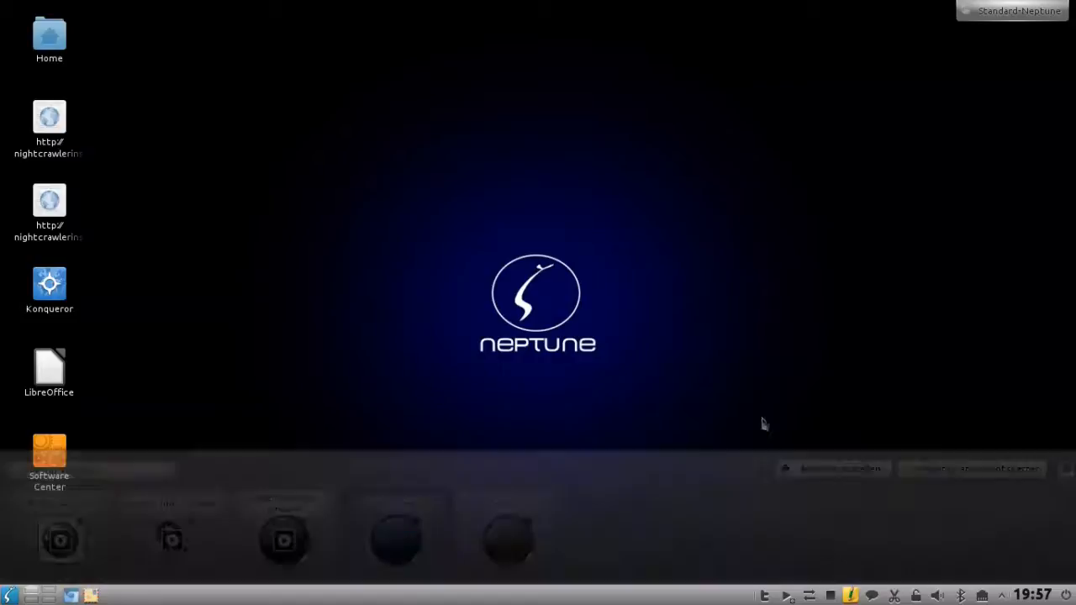
Launch Konqueror in the Standard-Neptune activity and check its separation by switching to the Desktop activity and back.
click(66, 305)
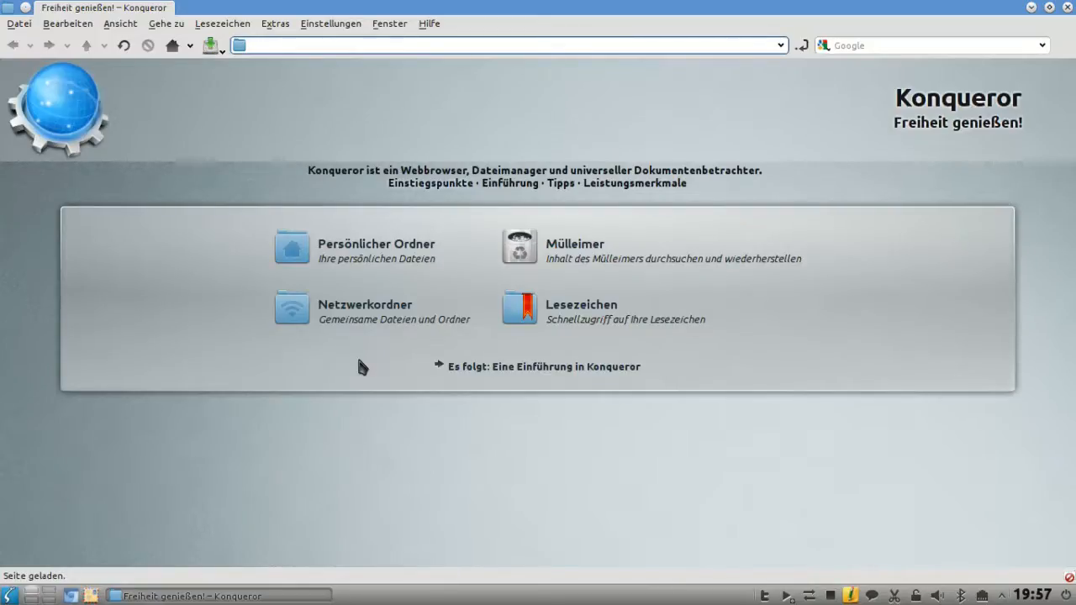
key(super+q)
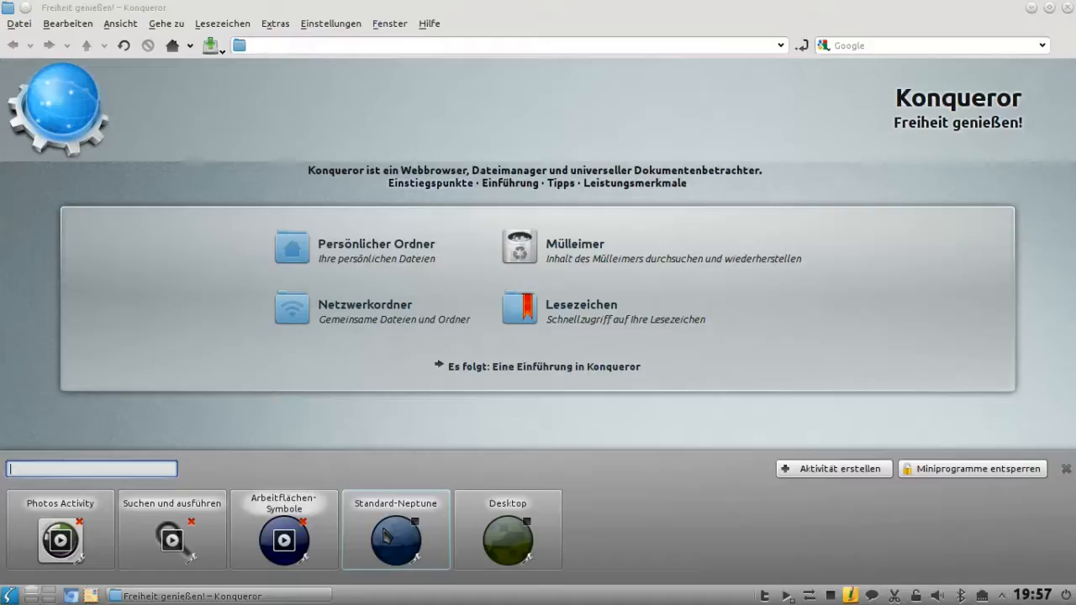
click(485, 551)
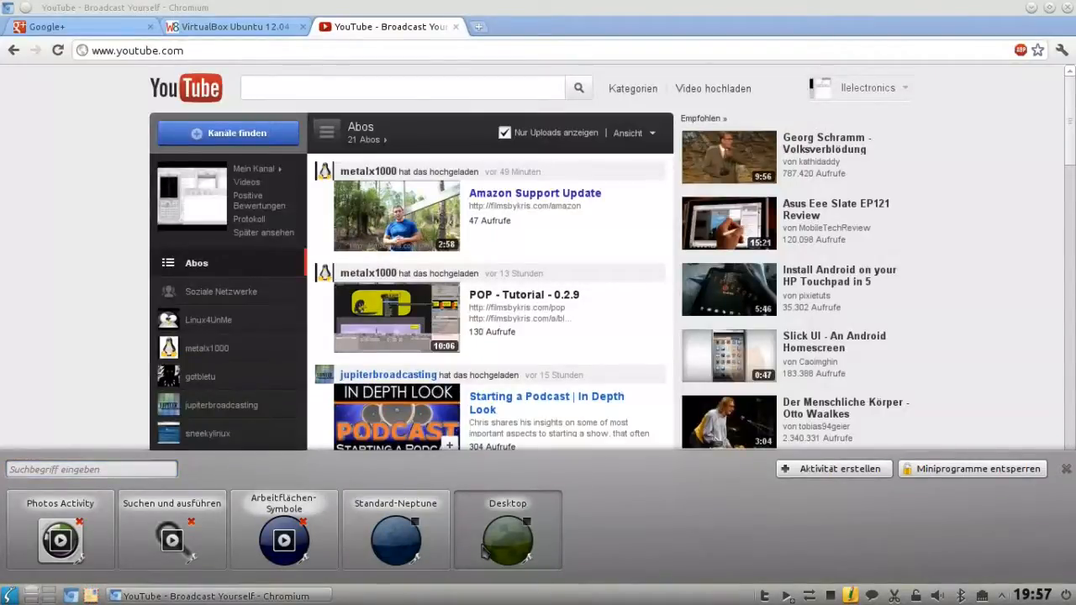
click(379, 547)
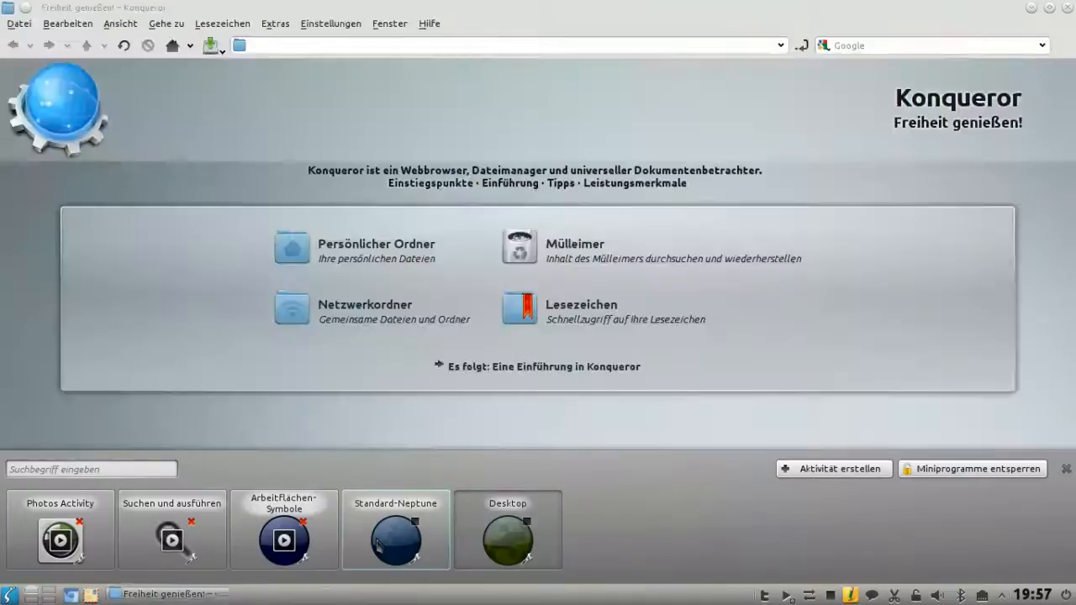
click(1066, 469)
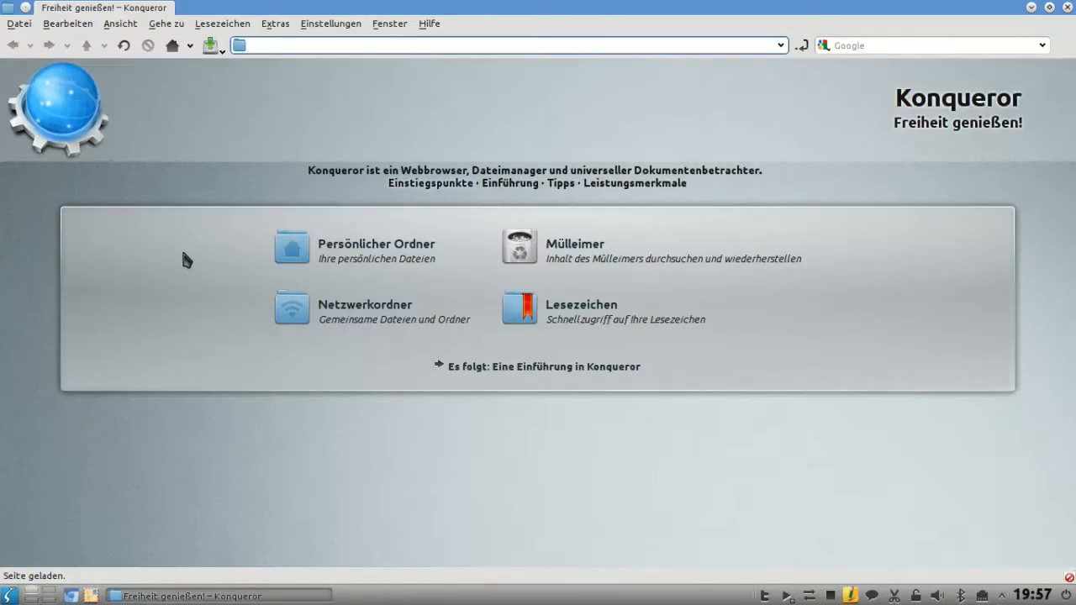
Examine the Konqueror window menu's options for assigning the window to activities and virtual desktops, leaving them as they are.
click(7, 11)
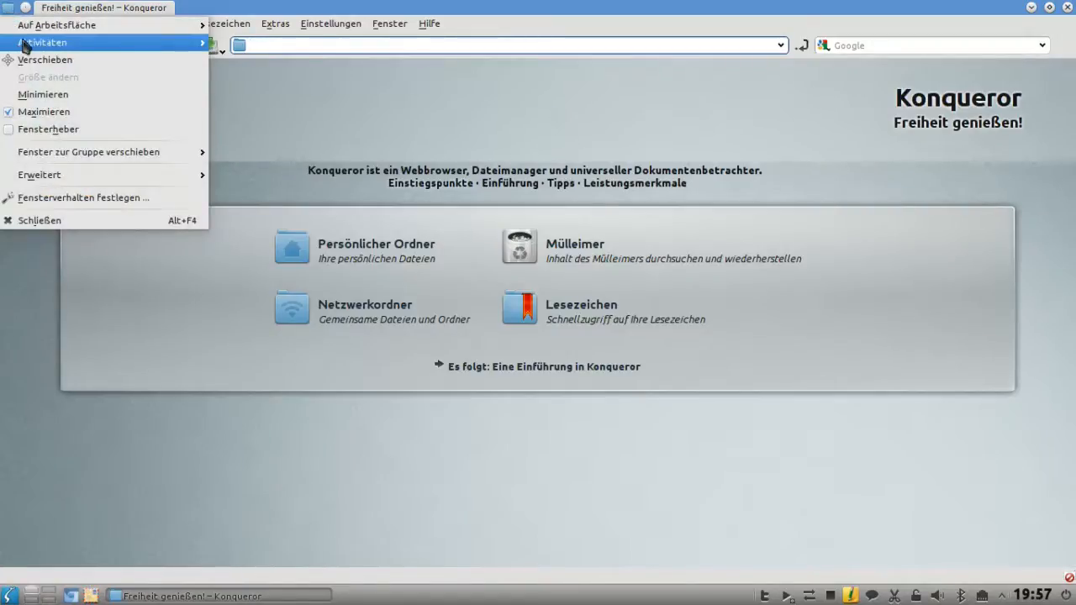
mouse_move(103, 50)
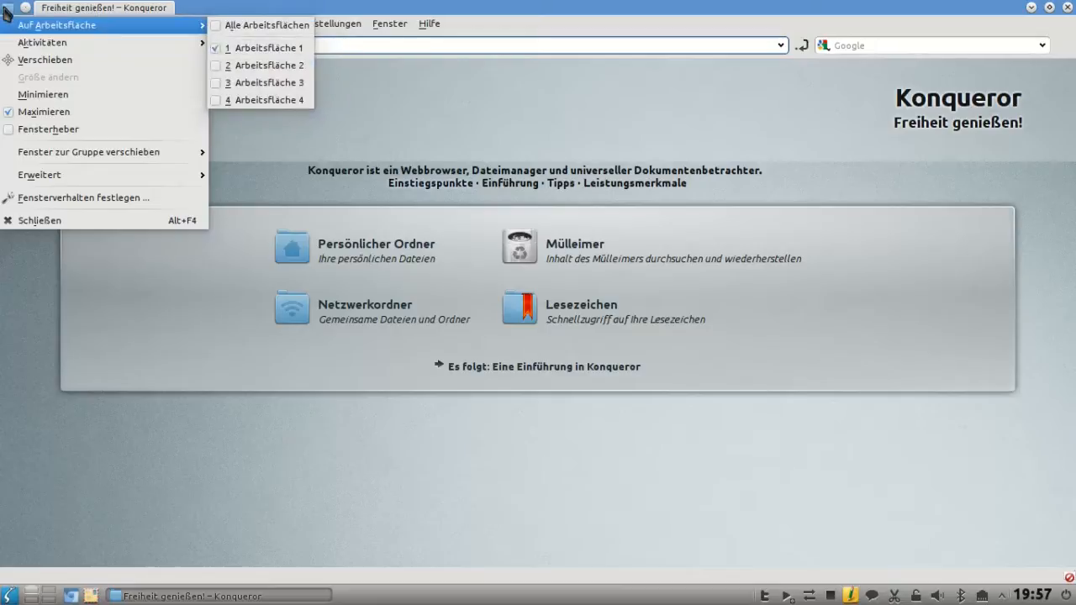
click(276, 11)
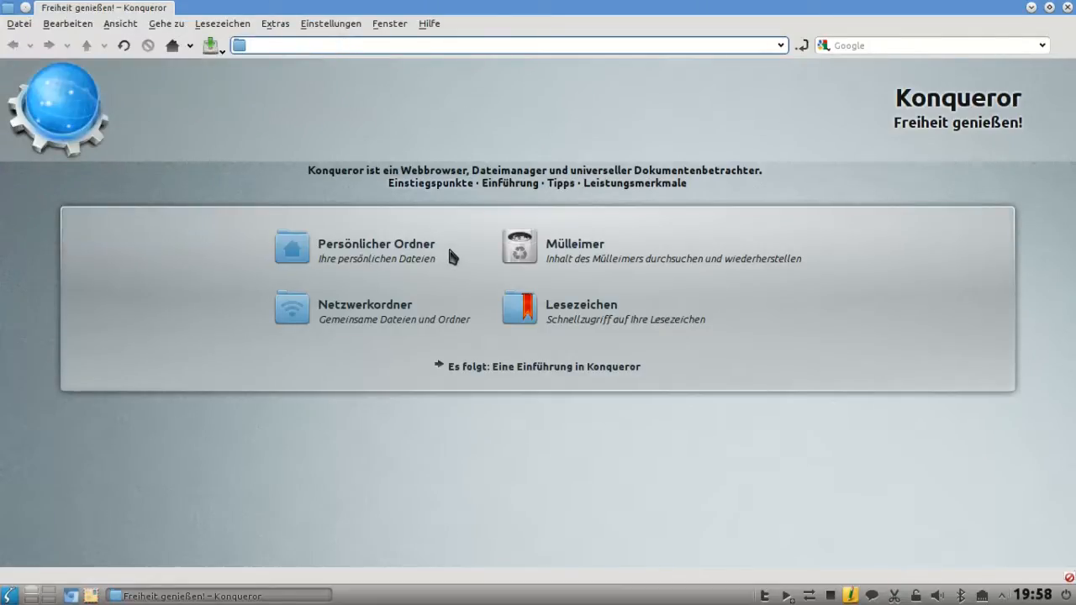
Restore the Konqueror window from its maximized size and place it in the middle of the desktop.
drag(589, 17, 205, 89)
drag(578, 96, 526, 118)
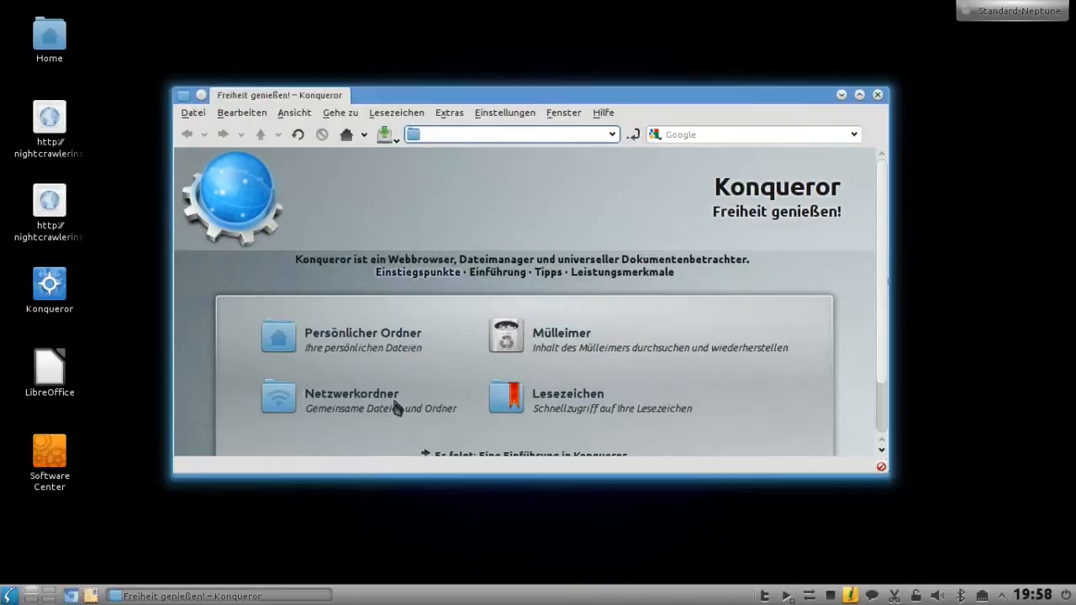
Stop the Standard-Neptune activity, start it again and close the activity manager.
key(super+q)
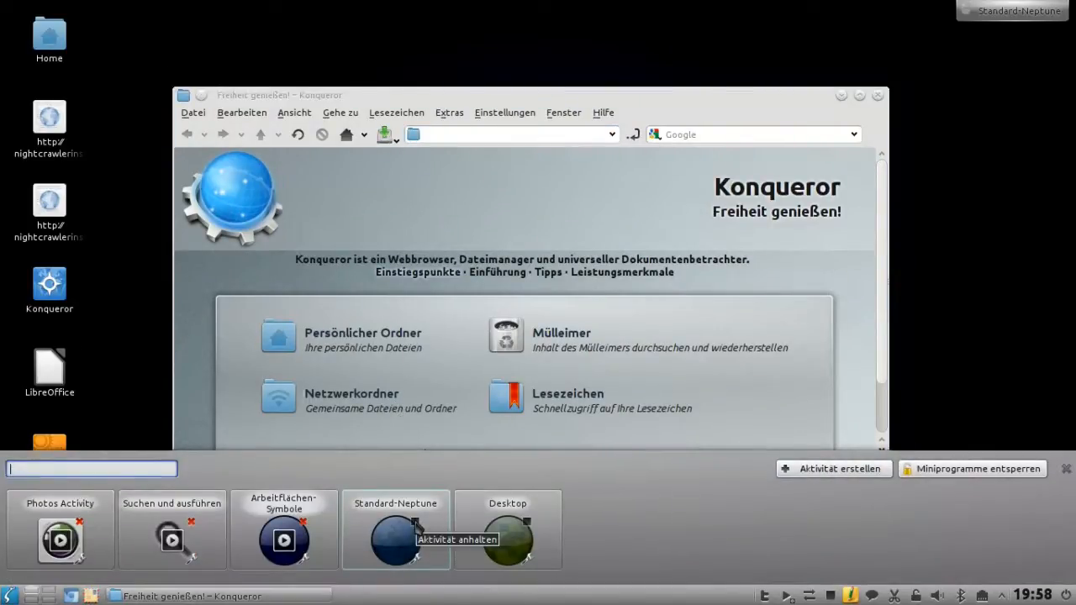
click(417, 528)
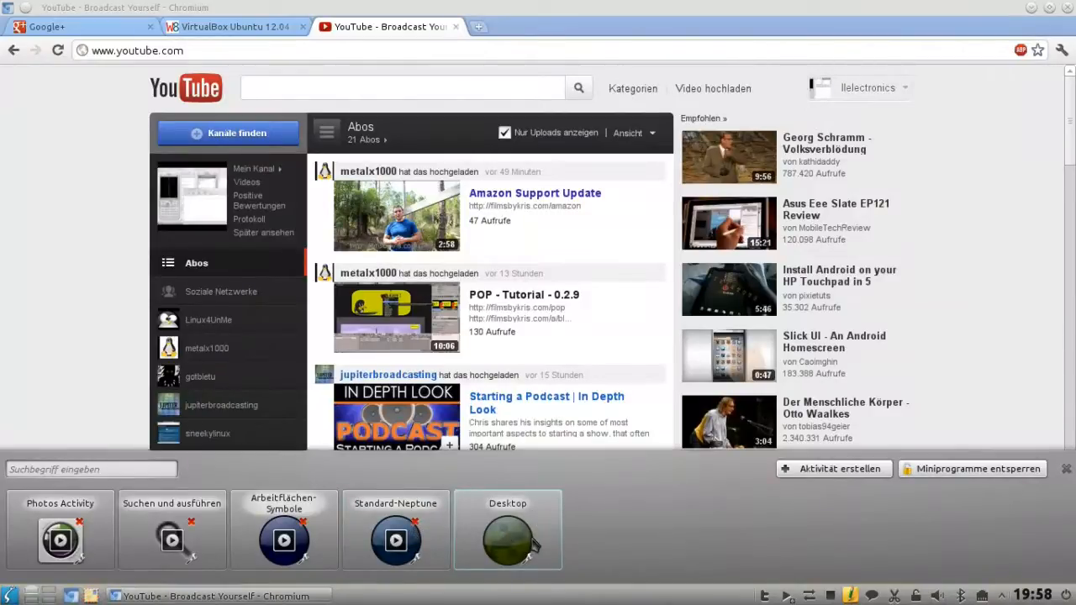
click(396, 542)
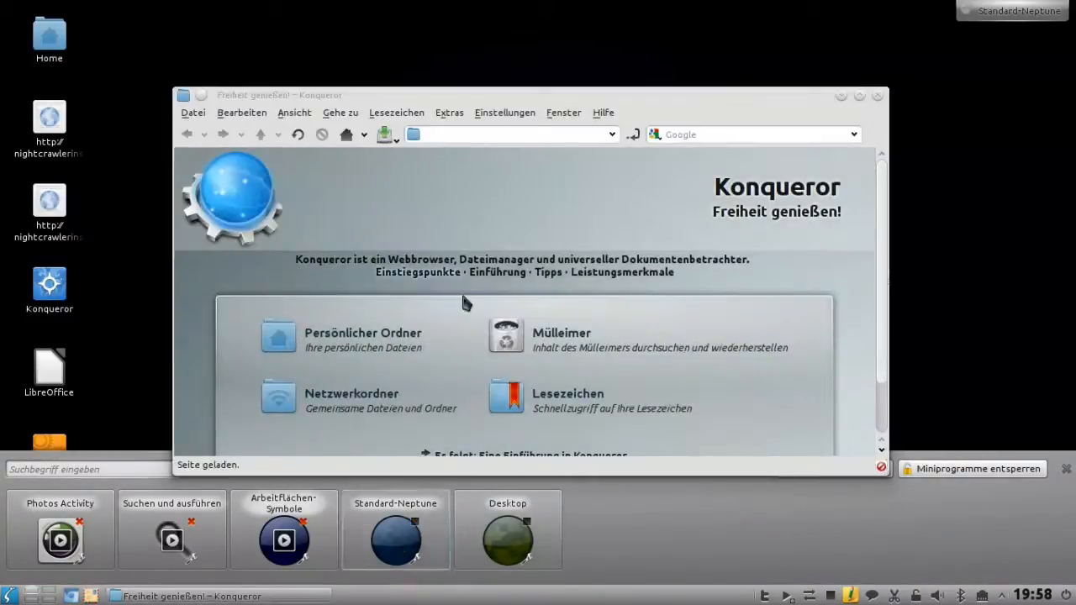
click(1066, 470)
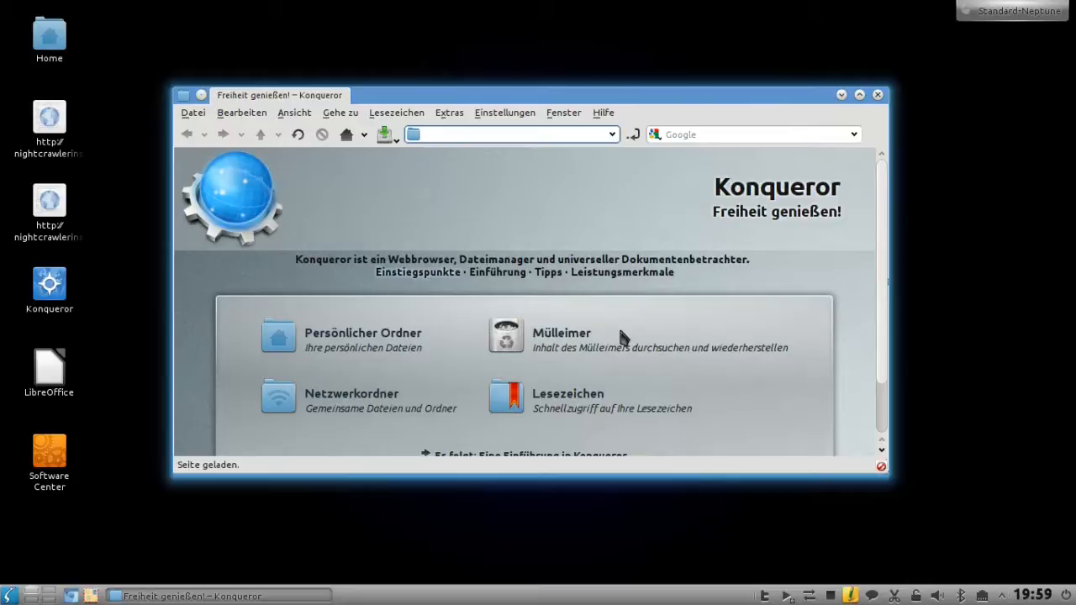
Move the Konqueror window slightly toward the desktop icons and minimize it.
drag(498, 97, 434, 87)
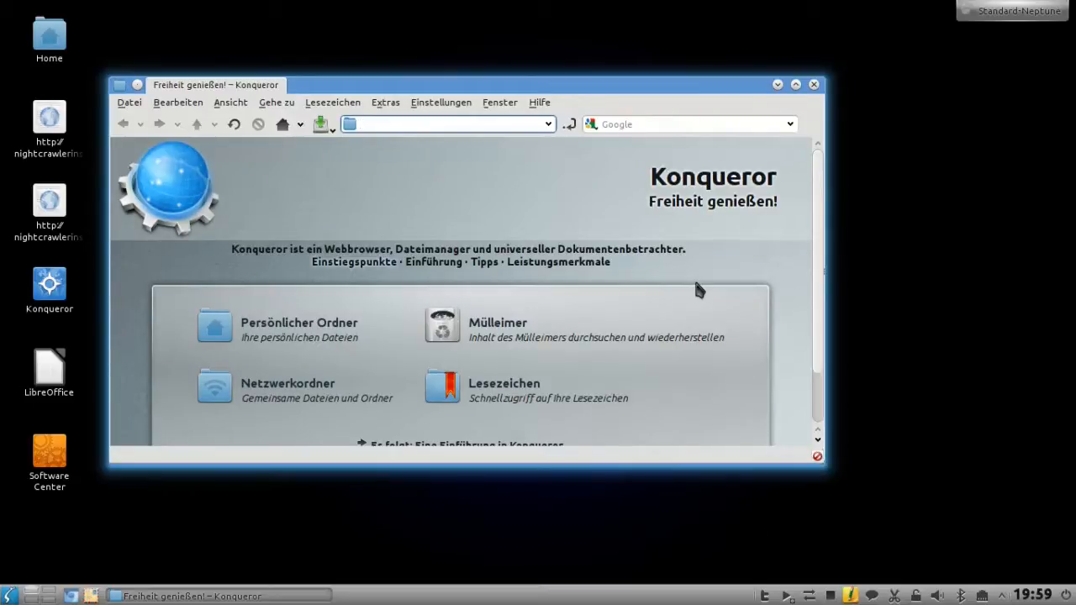
click(777, 85)
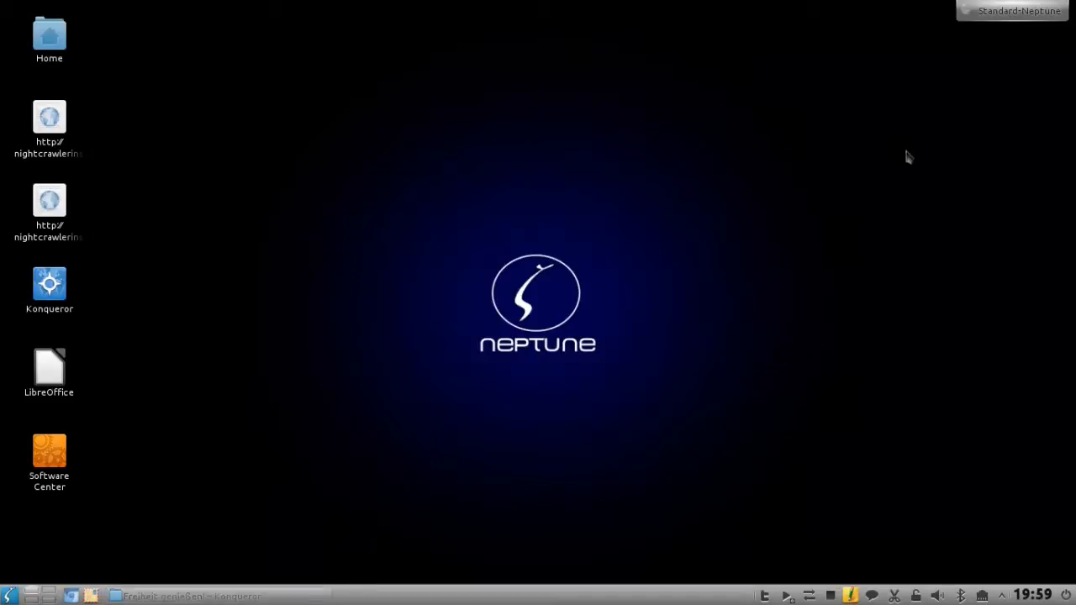
Unlock the desktop widgets and add the analog clock widget (Analoge Uhr) to the desktop near the icons.
click(1001, 14)
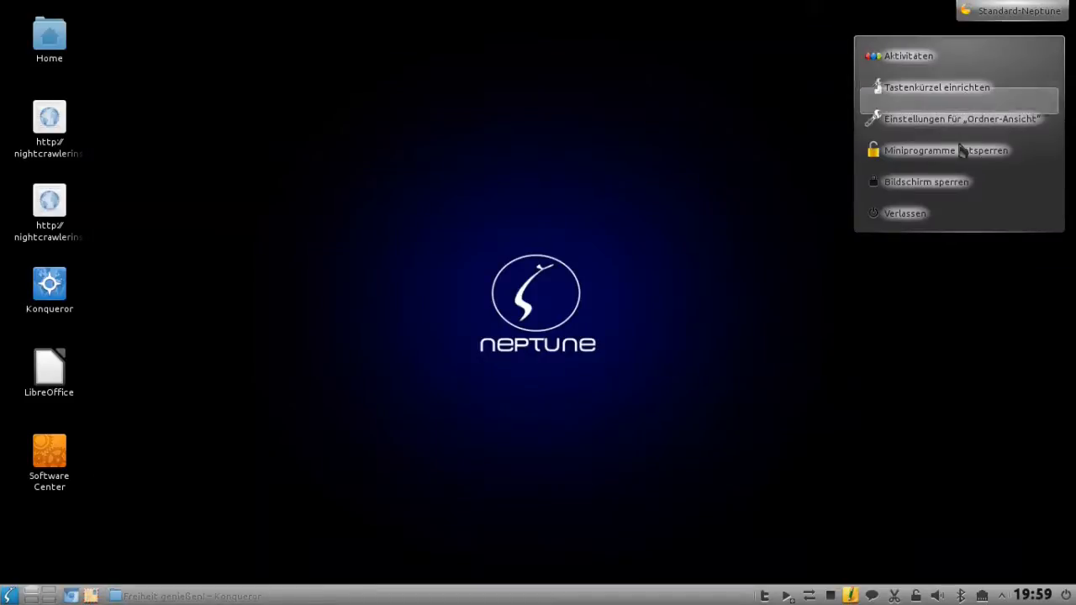
click(918, 159)
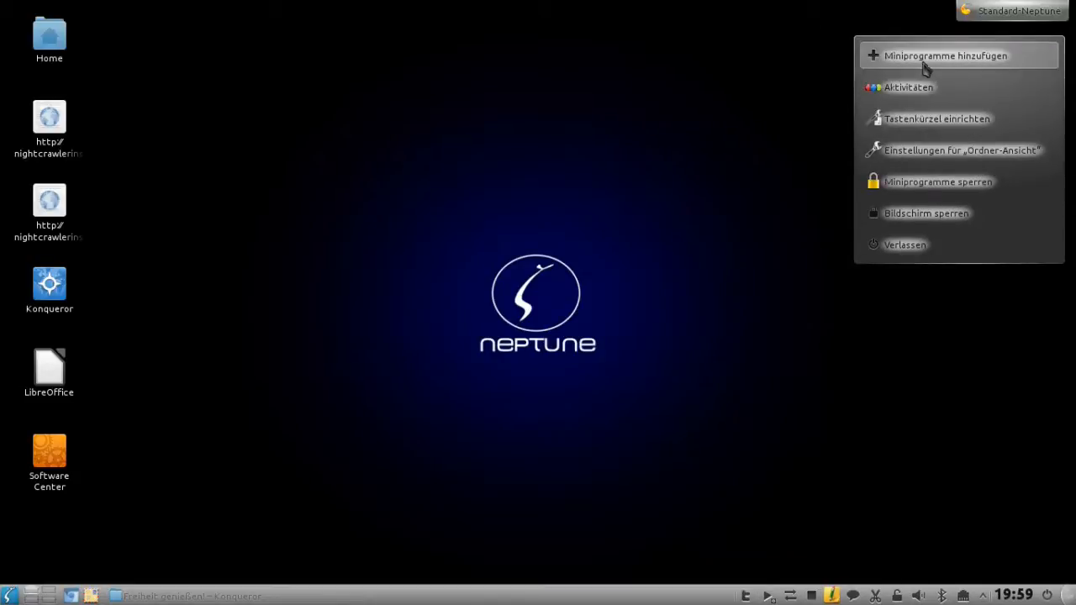
click(916, 62)
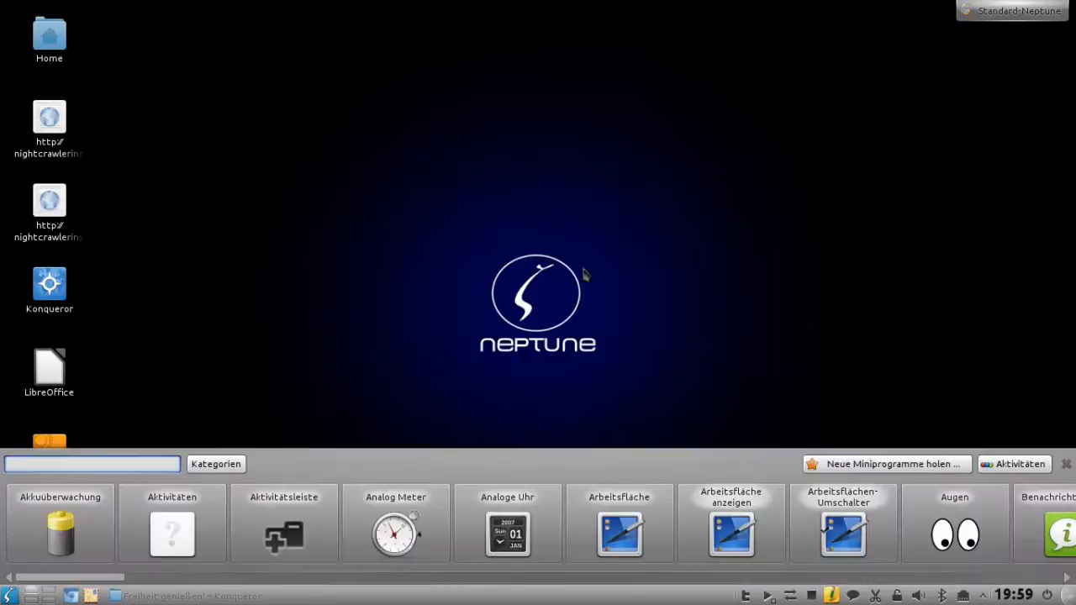
drag(475, 510, 244, 115)
Search the widgets for "rss" and place the RSSNOW widget on the desktop, to the right of the clock.
click(81, 464)
text(rss)
mouse_move(61, 529)
mouse_down()
mouse_move(437, 158)
mouse_move(563, 145)
mouse_up()
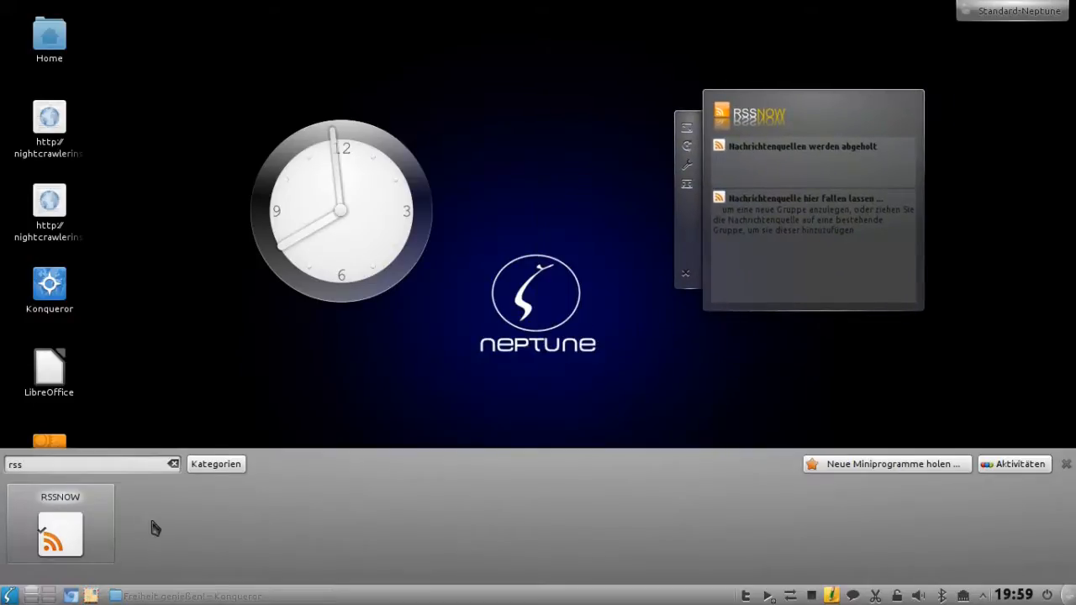
Clear the widget search and add the Medienwiedergabe widget to the desktop between the clock and RSSNOW.
click(117, 464)
click(174, 464)
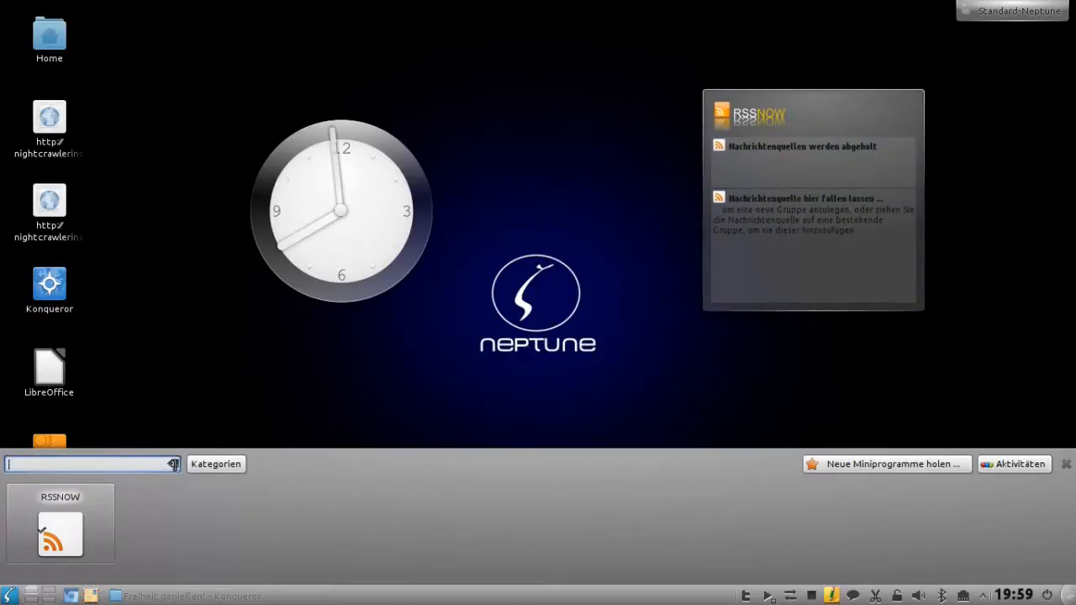
drag(120, 584, 560, 581)
drag(520, 519, 511, 71)
mouse_move(518, 171)
drag(506, 171, 448, 148)
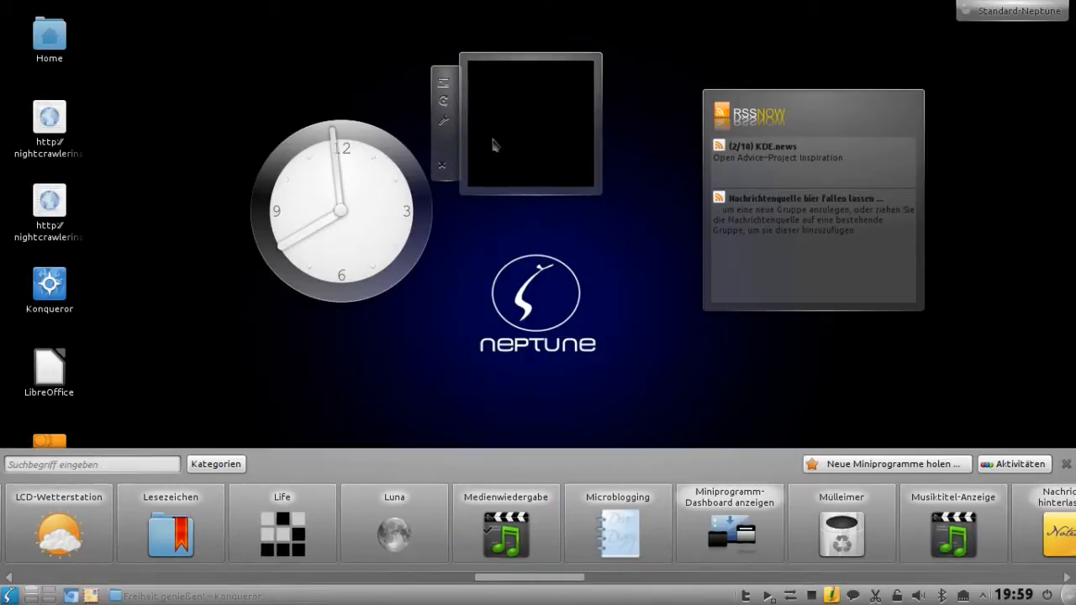
Enlarge the Medienwiedergabe widget and position it above the Neptune logo, between the clock and RSSNOW.
right_click(492, 138)
click(518, 115)
drag(443, 83, 392, 58)
drag(401, 139, 461, 186)
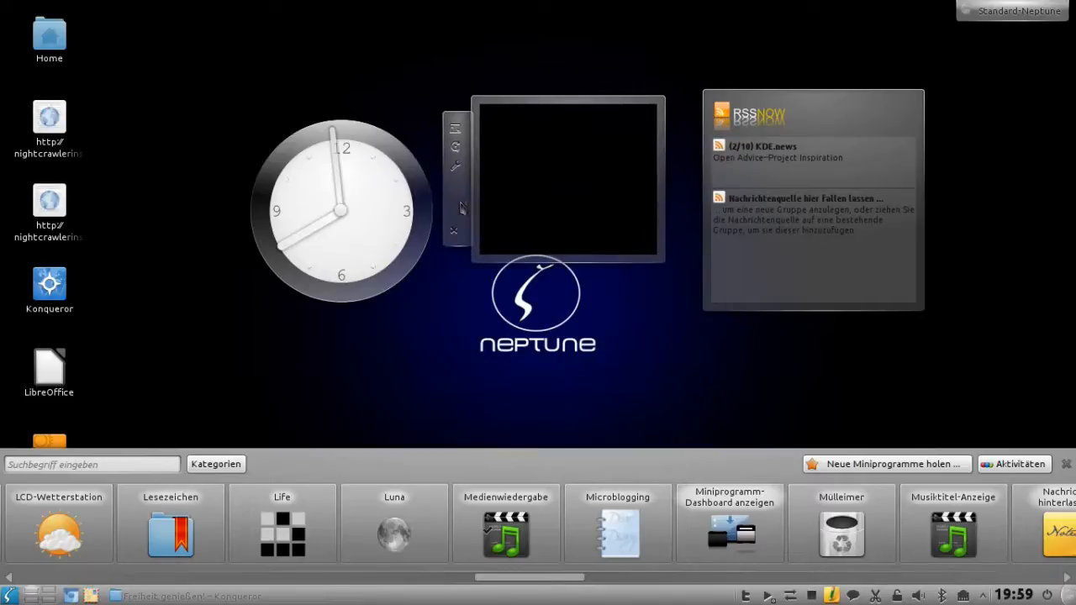
Add the Microblogging widget to the left of the Medienwiedergabe widget and move the analog clock beneath the latter.
drag(524, 385, 545, 397)
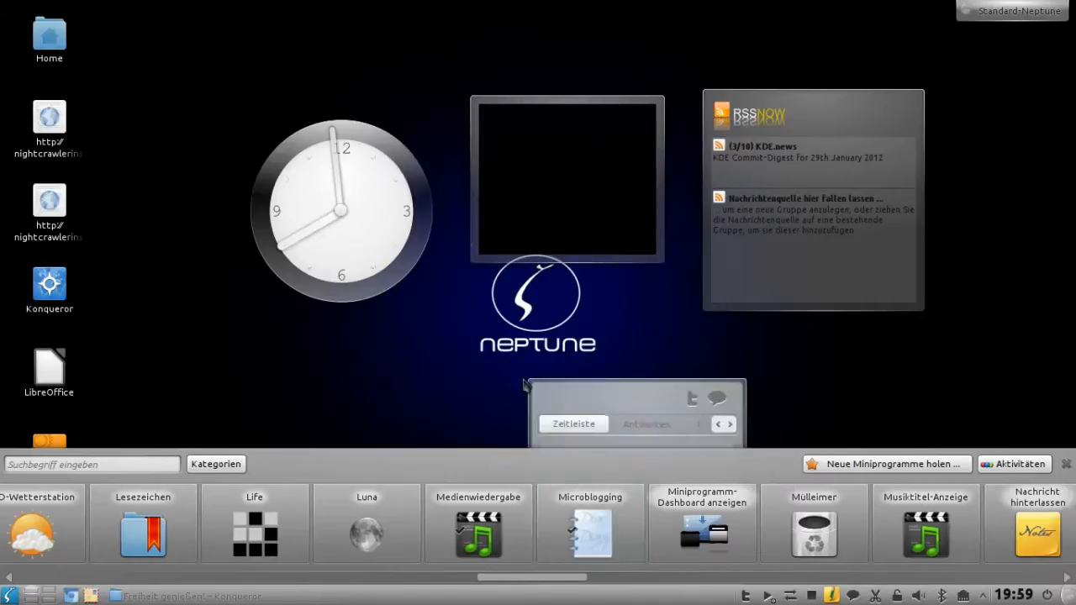
drag(762, 422, 317, 144)
drag(418, 243, 620, 386)
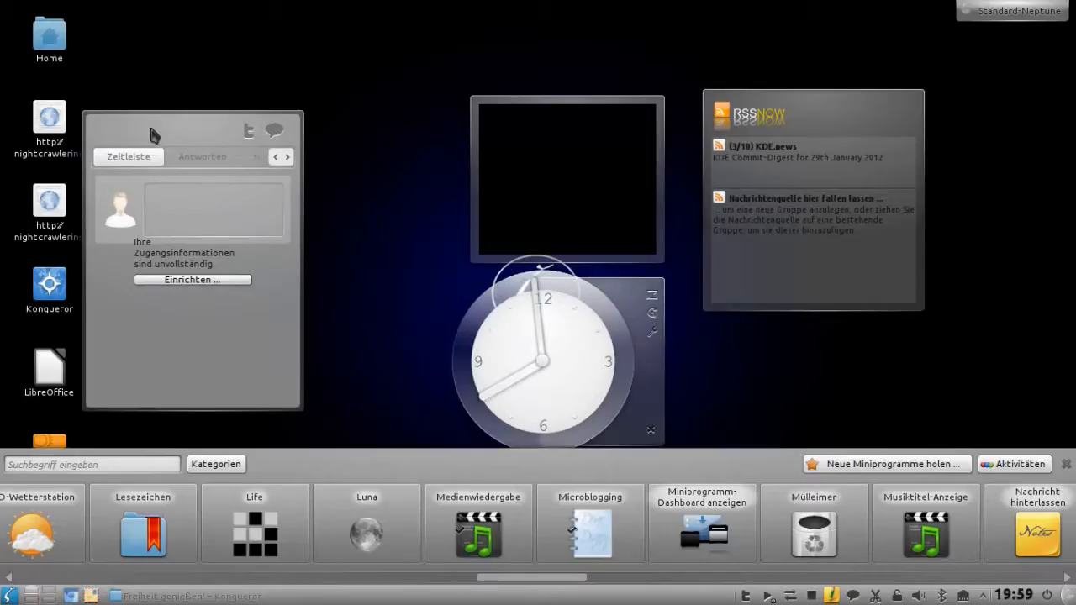
mouse_move(152, 130)
drag(72, 289, 164, 232)
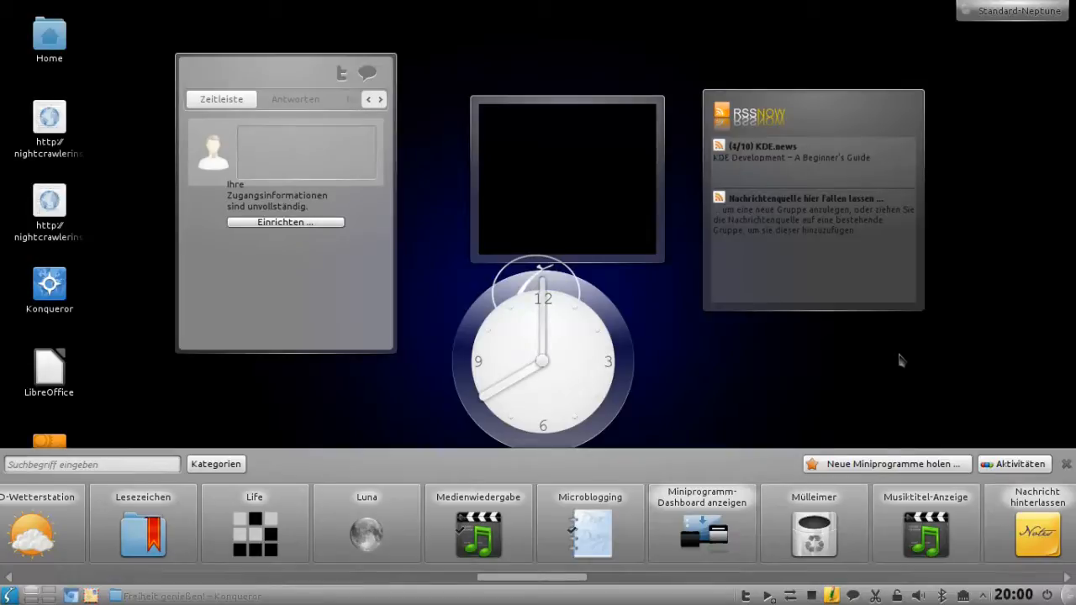
Close the widget browser, move the analog clock beneath the Microblogging widget and move the Medienwiedergabe widget higher above the Neptune logo.
click(1066, 465)
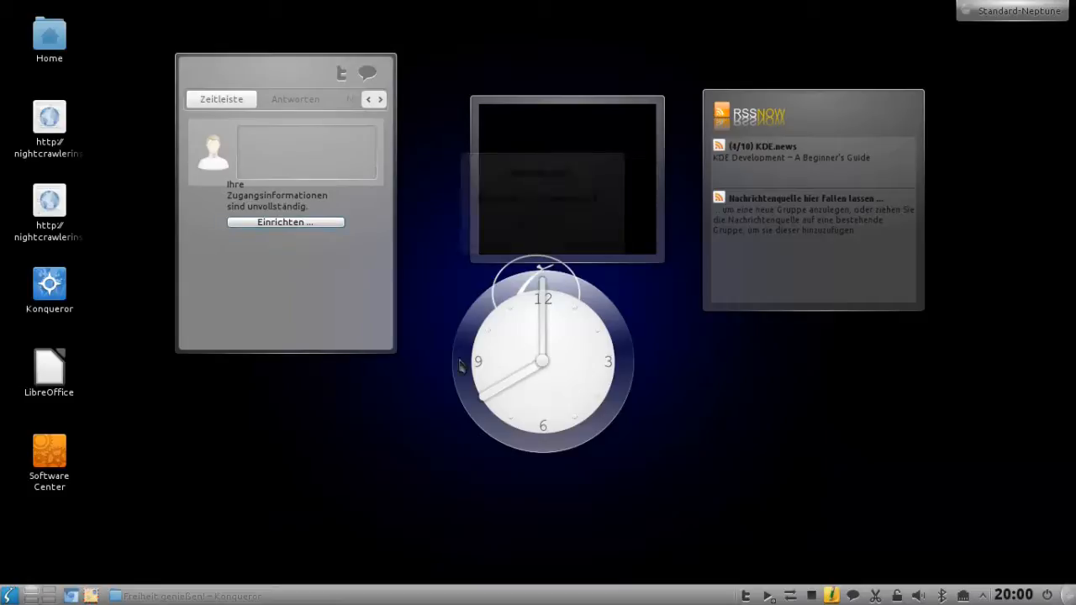
mouse_move(459, 367)
drag(441, 392, 240, 482)
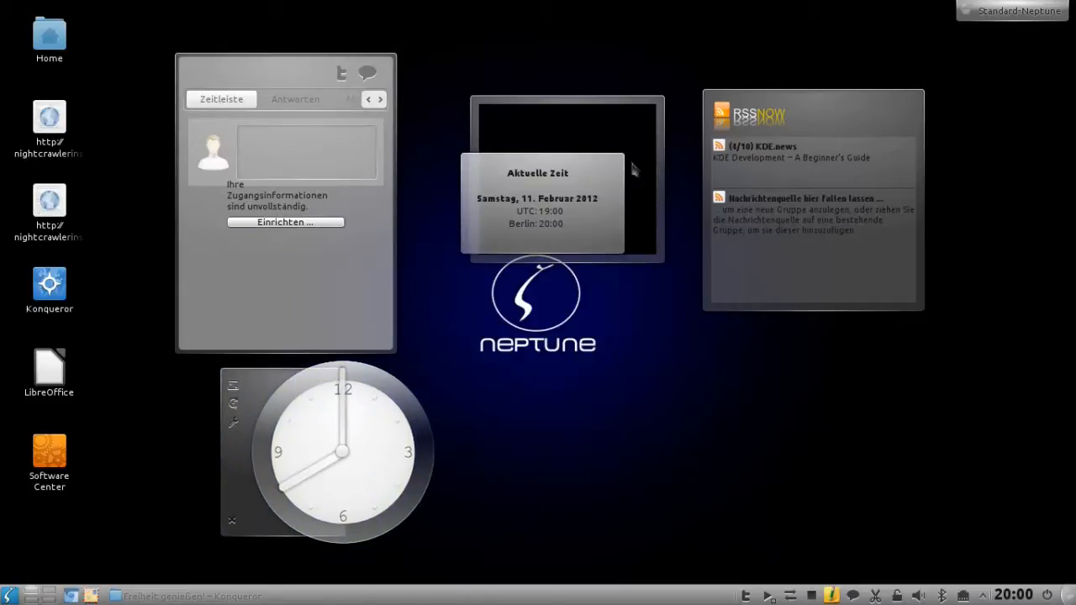
mouse_move(611, 176)
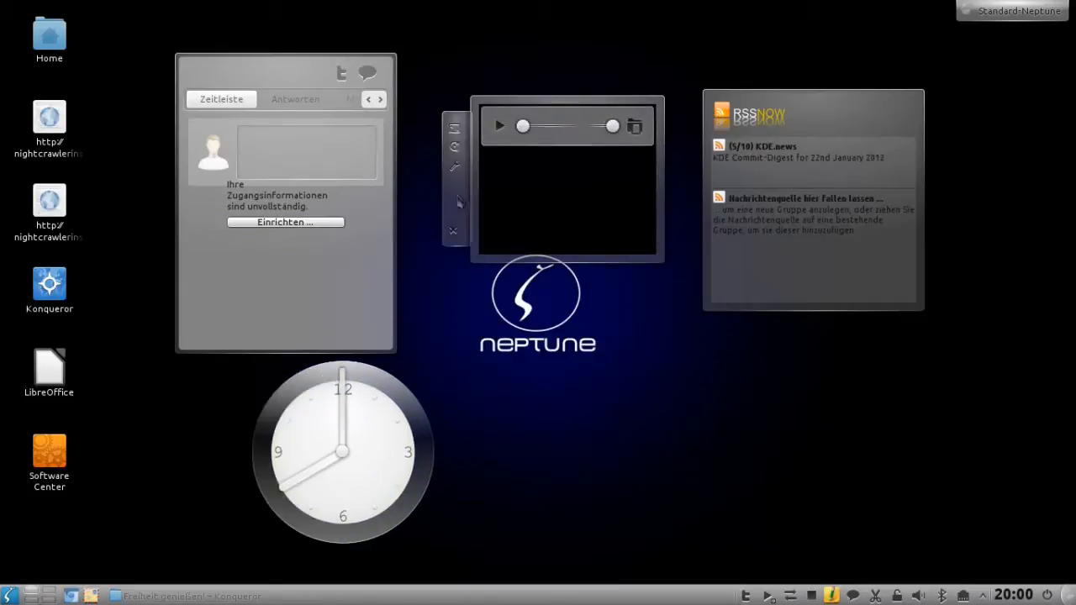
drag(459, 202, 446, 138)
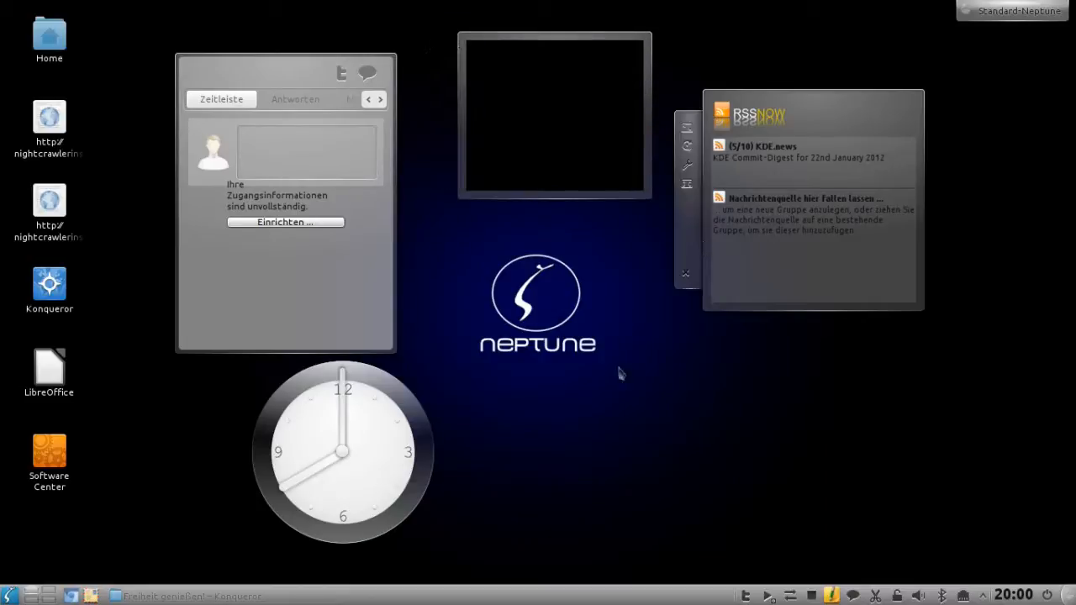
Start the Photos Activity from the activity manager, close the manager and view the activity's photo folder widget.
click(1022, 11)
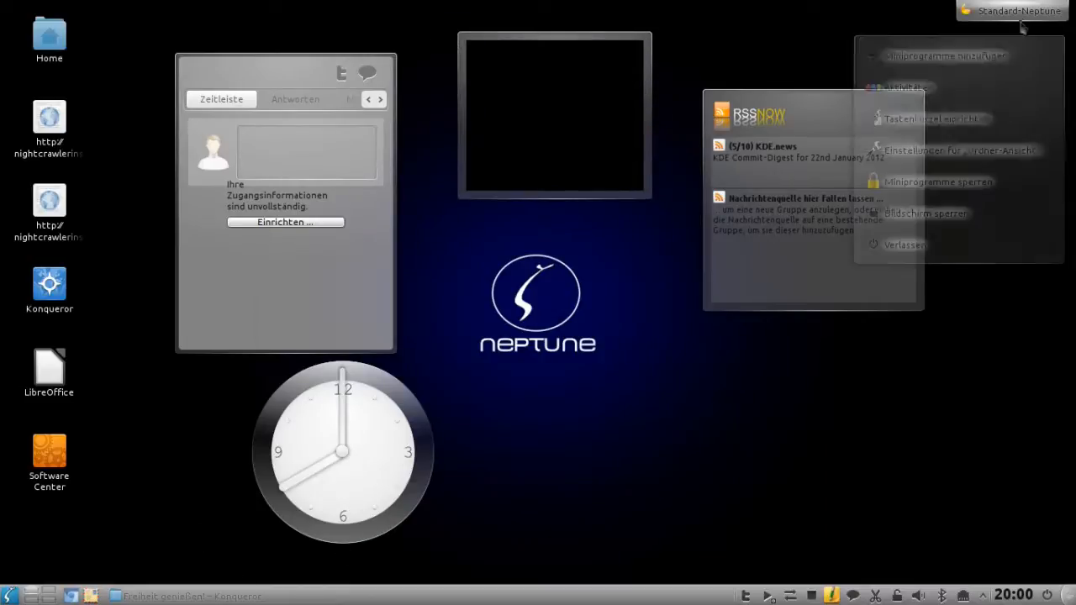
click(965, 88)
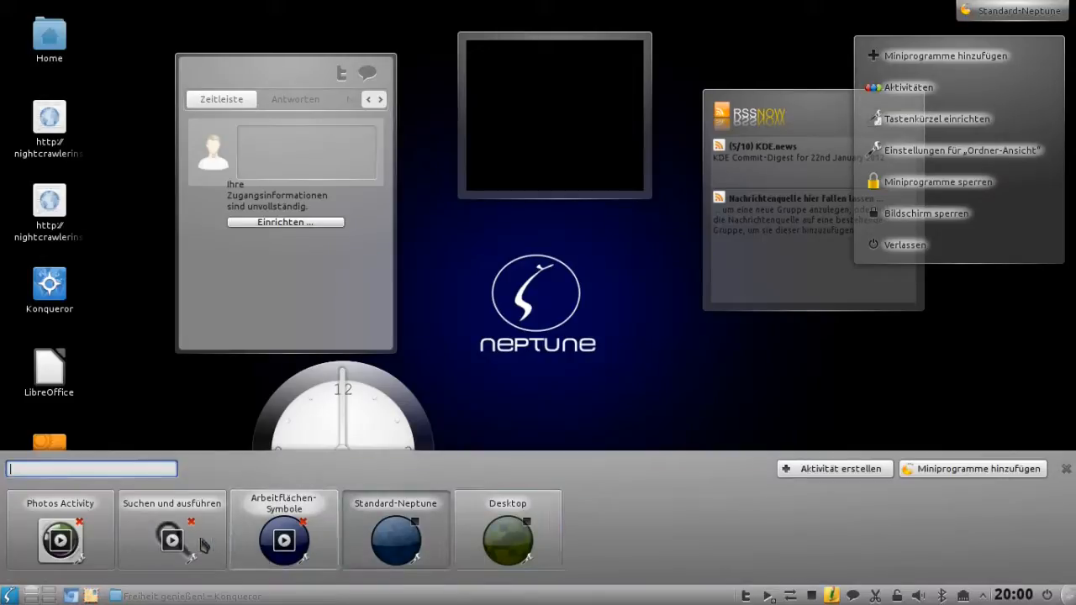
click(59, 542)
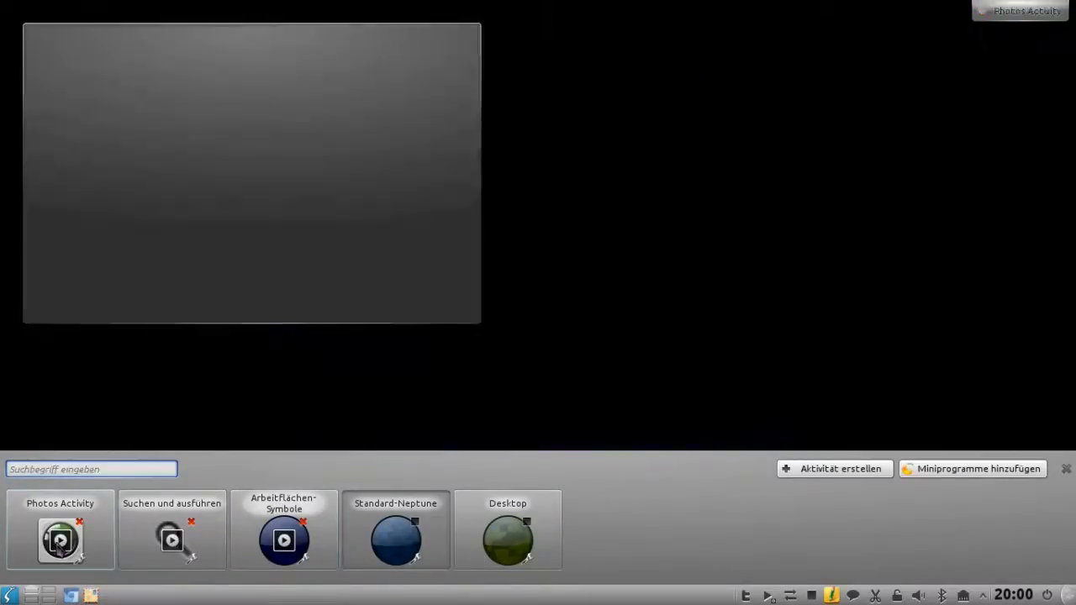
click(1064, 468)
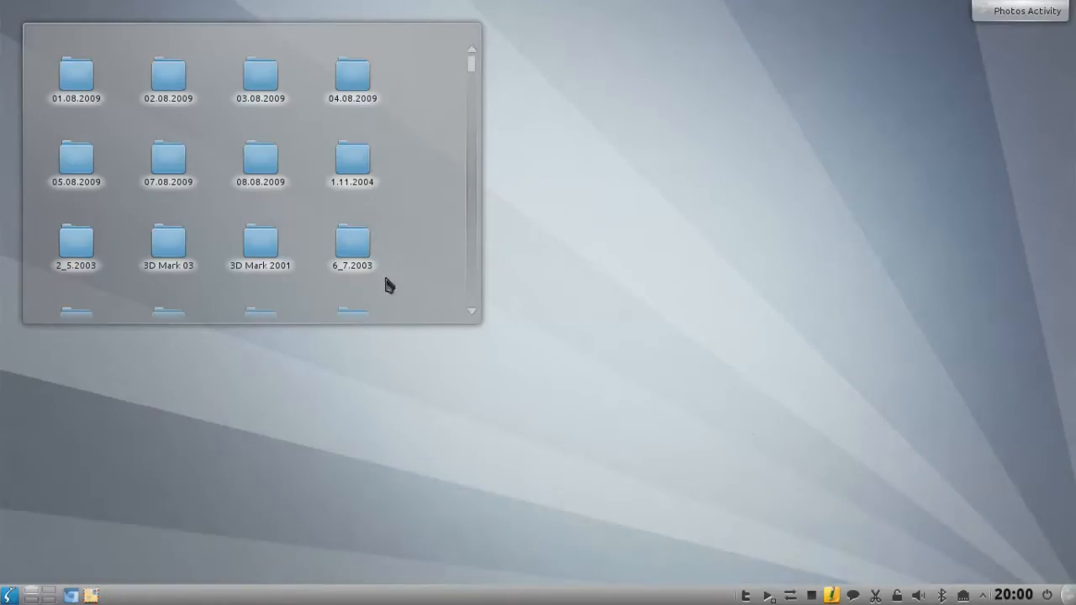
mouse_move(432, 328)
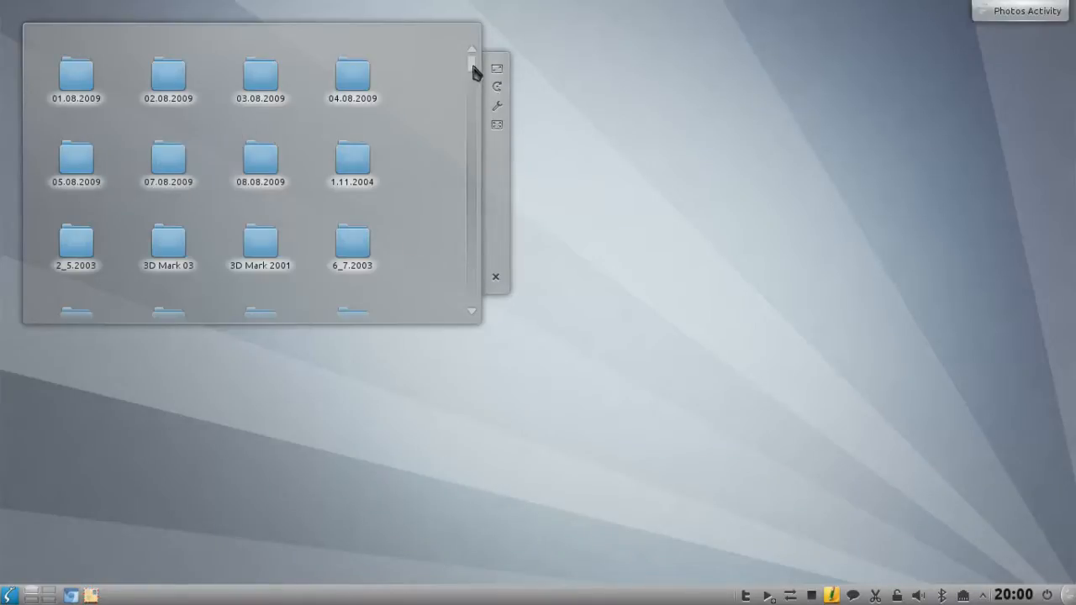
mouse_move(470, 71)
mouse_down()
mouse_move(473, 103)
mouse_move(478, 54)
mouse_up()
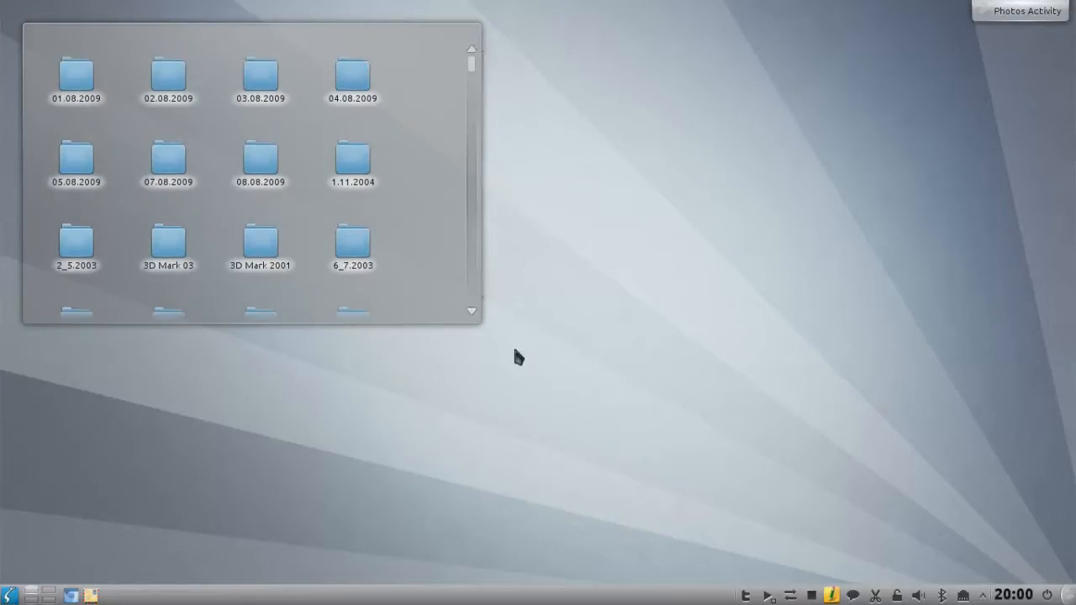
Reopen the activity manager, switch to the Standard-Neptune activity and stop it.
key(super+q)
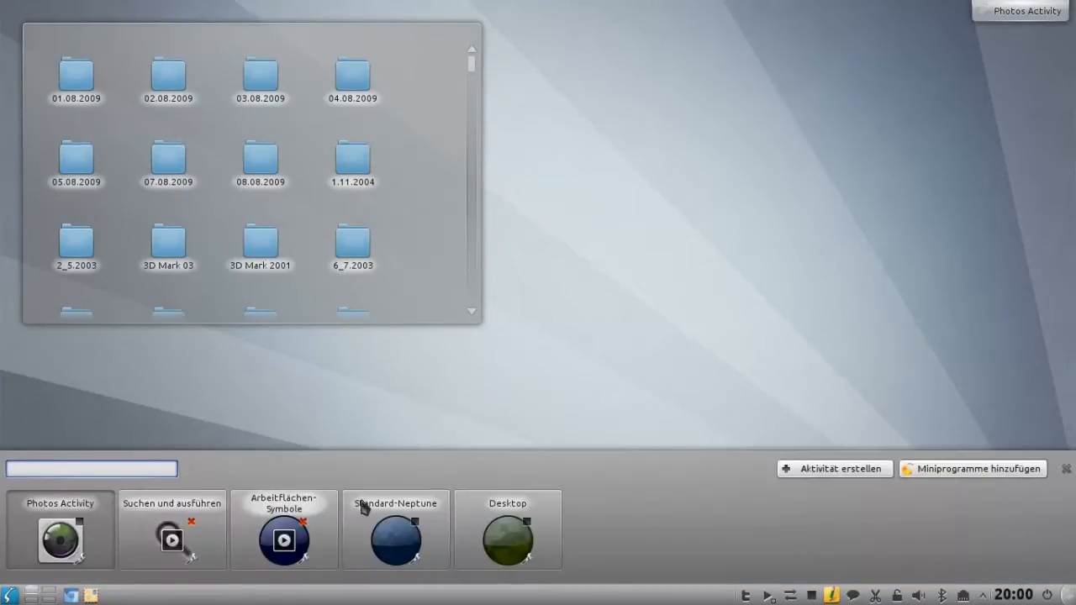
click(376, 536)
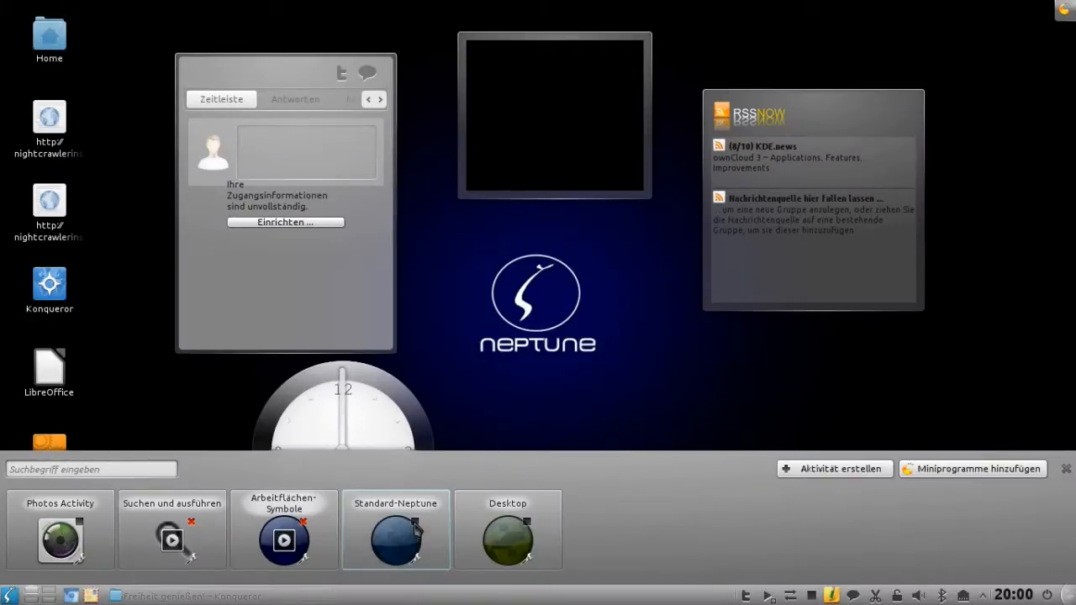
click(415, 523)
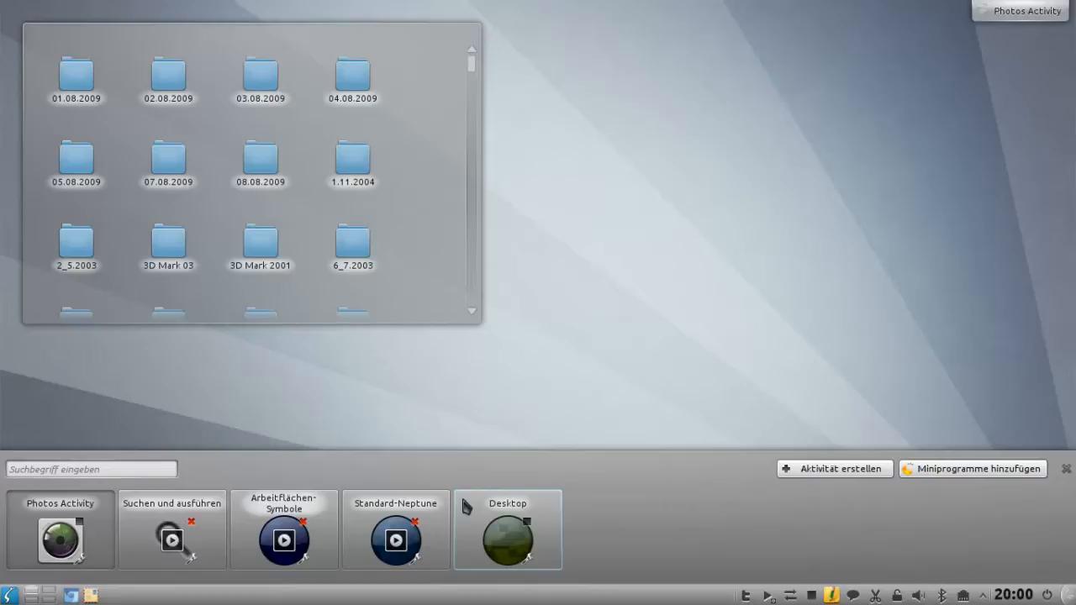
Start the stopped Standard-Neptune activity again and close the activity manager.
click(397, 541)
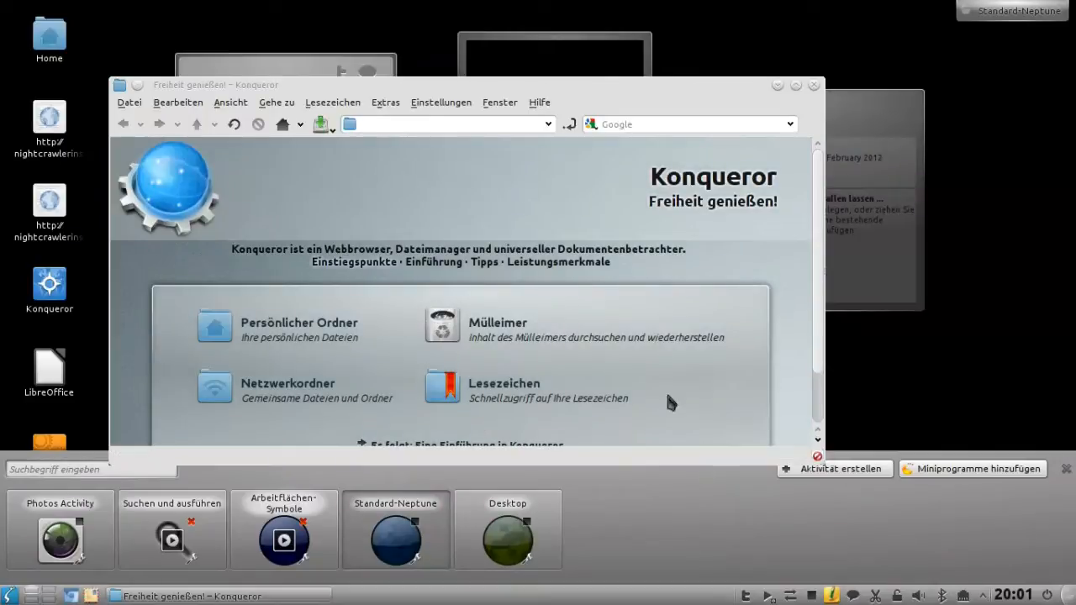
click(1067, 470)
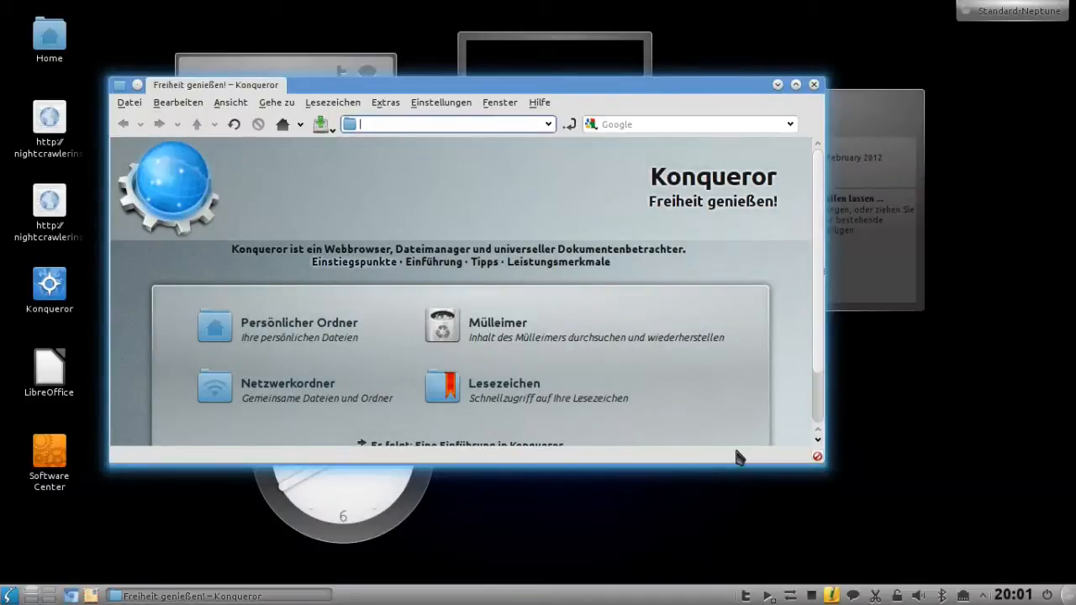